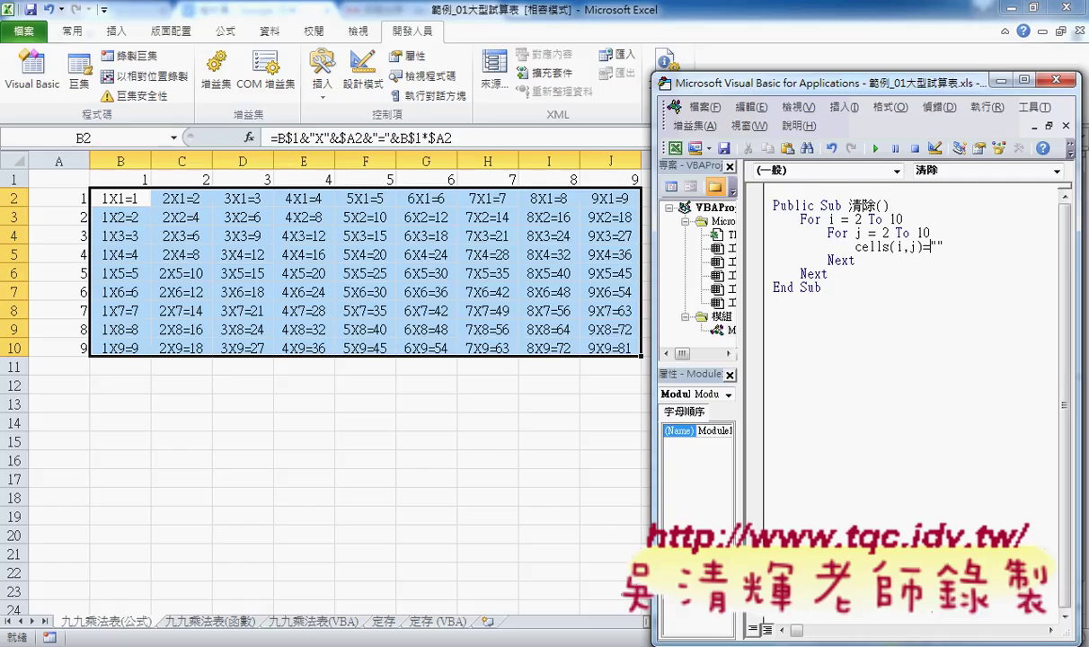
# Finish the Cells(i, j) = "" line and run 清除 to empty B2:J10.
pyautogui.hotkey('shift', 'Left')
pyautogui.hotkey('shift', 'Left')
pyautogui.click(862, 349)
pyautogui.click(825, 221)
pyautogui.click(849, 234)
pyautogui.click(889, 247)
pyautogui.click(878, 149)
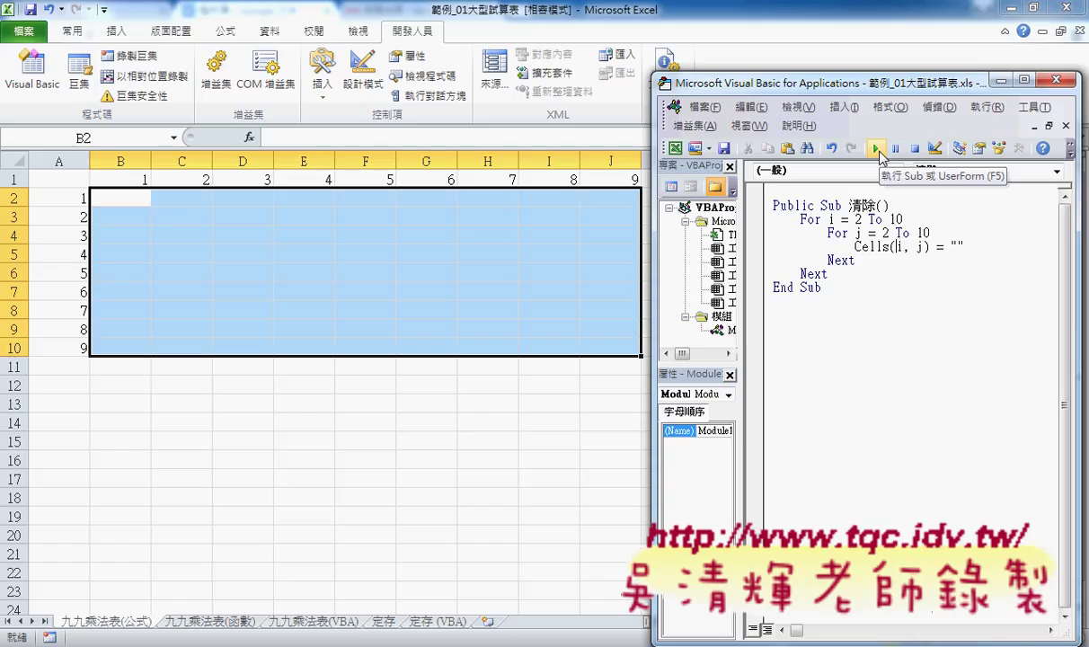
pyautogui.moveTo(964, 246); pyautogui.dragTo(855, 247)
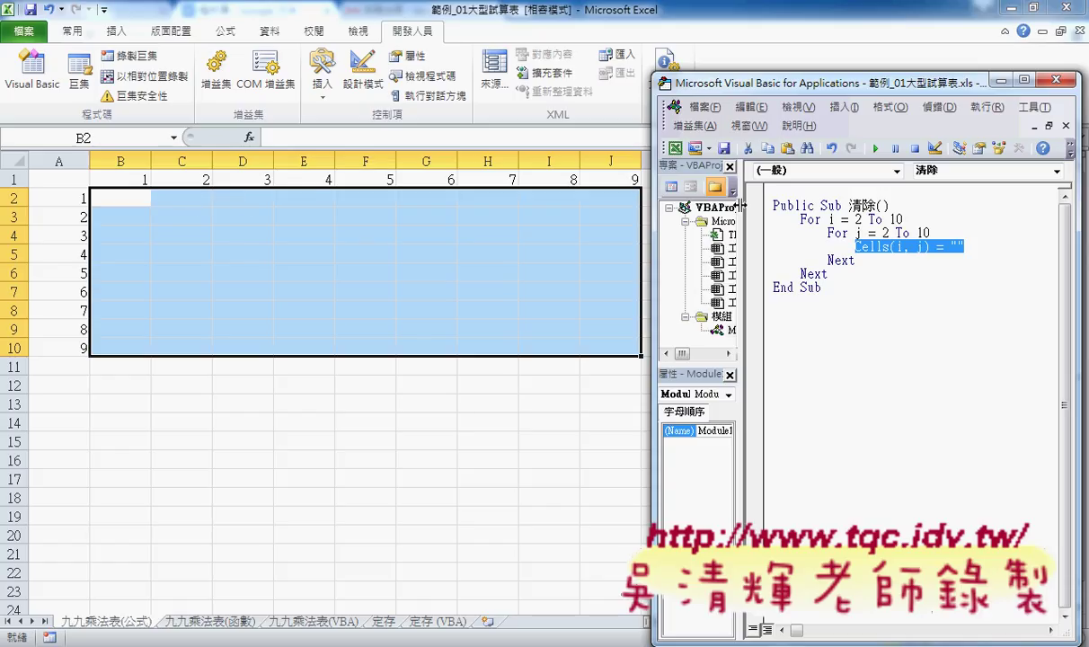
pyautogui.click(833, 219)
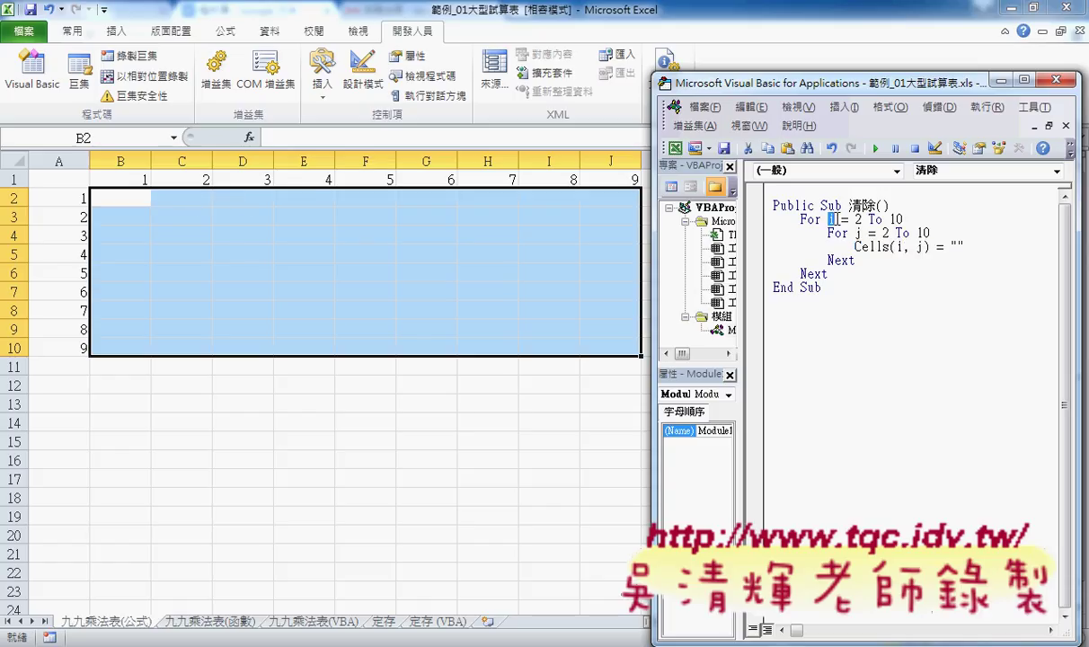
pyautogui.moveTo(833, 219); pyautogui.dragTo(855, 219)
pyautogui.click(863, 220)
pyautogui.doubleClick(860, 219)
pyautogui.click(850, 232)
pyautogui.doubleClick(885, 231)
pyautogui.moveTo(856, 260)
pyautogui.mouseDown()
pyautogui.moveTo(807, 244)
pyautogui.moveTo(803, 230)
pyautogui.mouseUp()
pyautogui.click(807, 258)
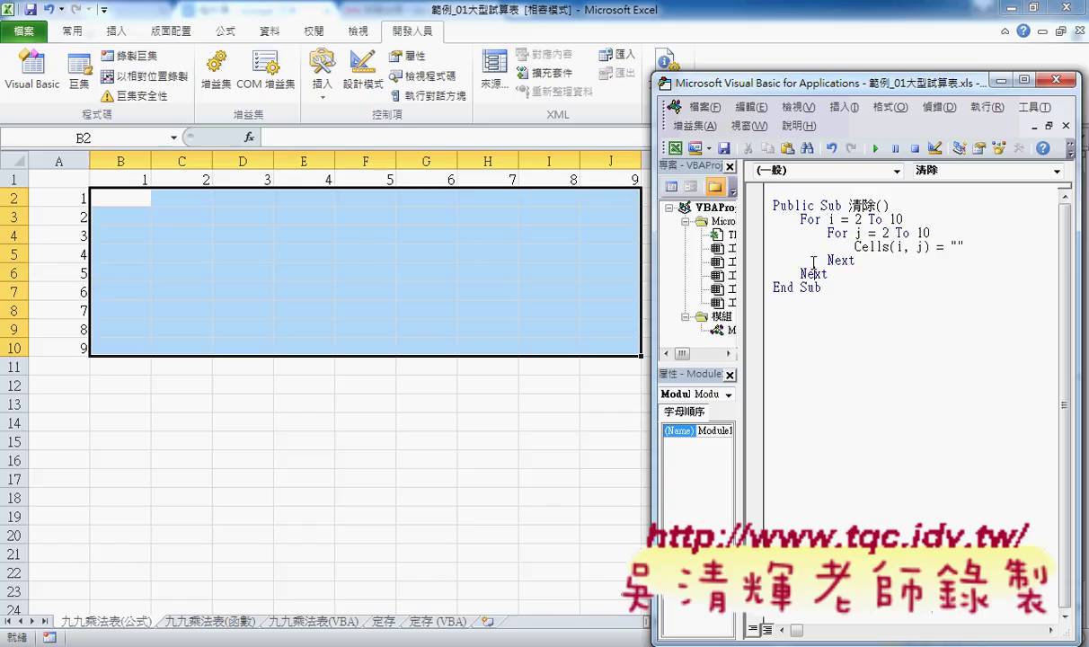
pyautogui.doubleClick(831, 220)
pyautogui.doubleClick(859, 220)
# Paste a copy of the whole 清除 procedure below its End Sub.
pyautogui.moveTo(821, 290); pyautogui.dragTo(761, 206)
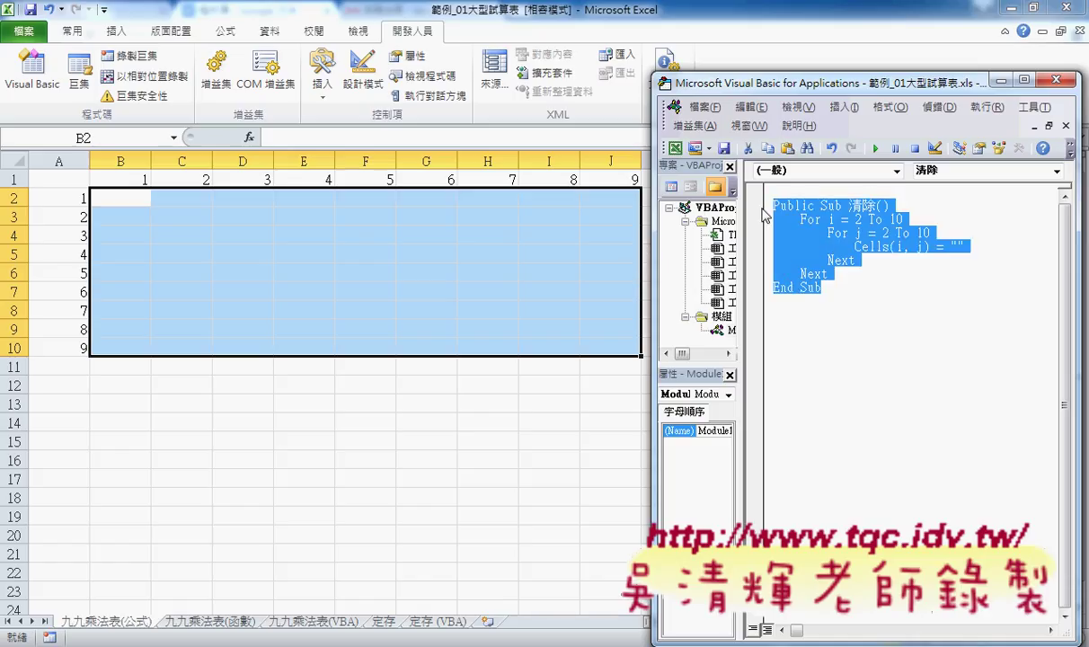
pyautogui.click(784, 317)
pyautogui.write('Public Sub 清除()     For i = 2 To 10         For j = 2 To 10             Cells(i, j) = ""         Next     Next End Sub')
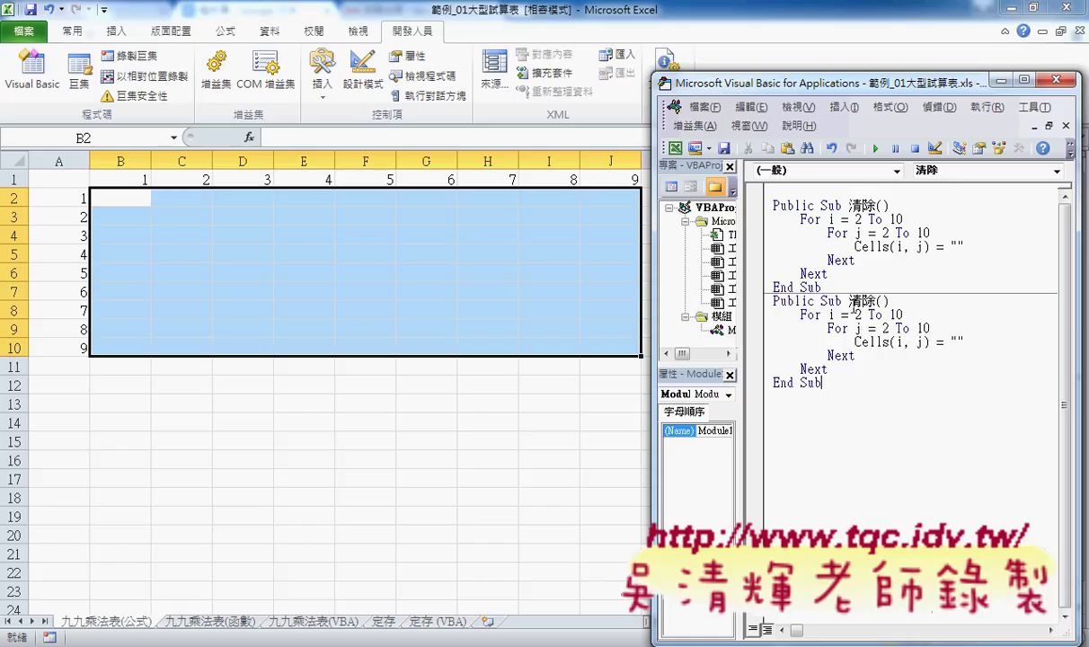
# Rename the copied procedure to 九九乘法表 and select its empty string.
pyautogui.doubleClick(876, 300)
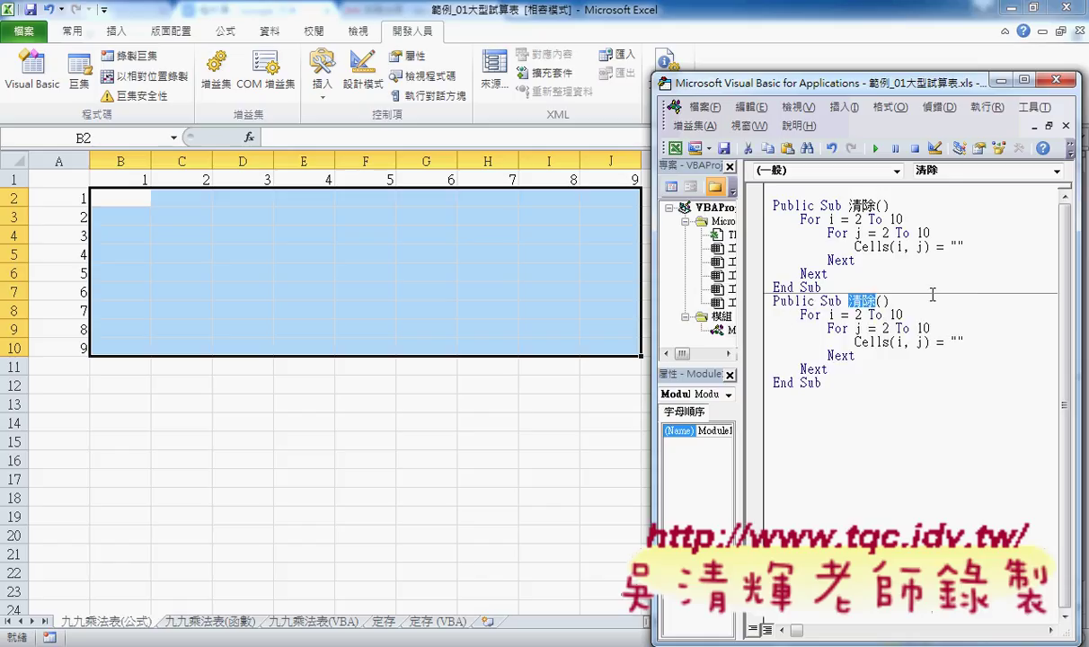
pyautogui.write('九')
pyautogui.write('久')
pyautogui.write('成')
pyautogui.write('匚')
pyautogui.write('法ㄅ')
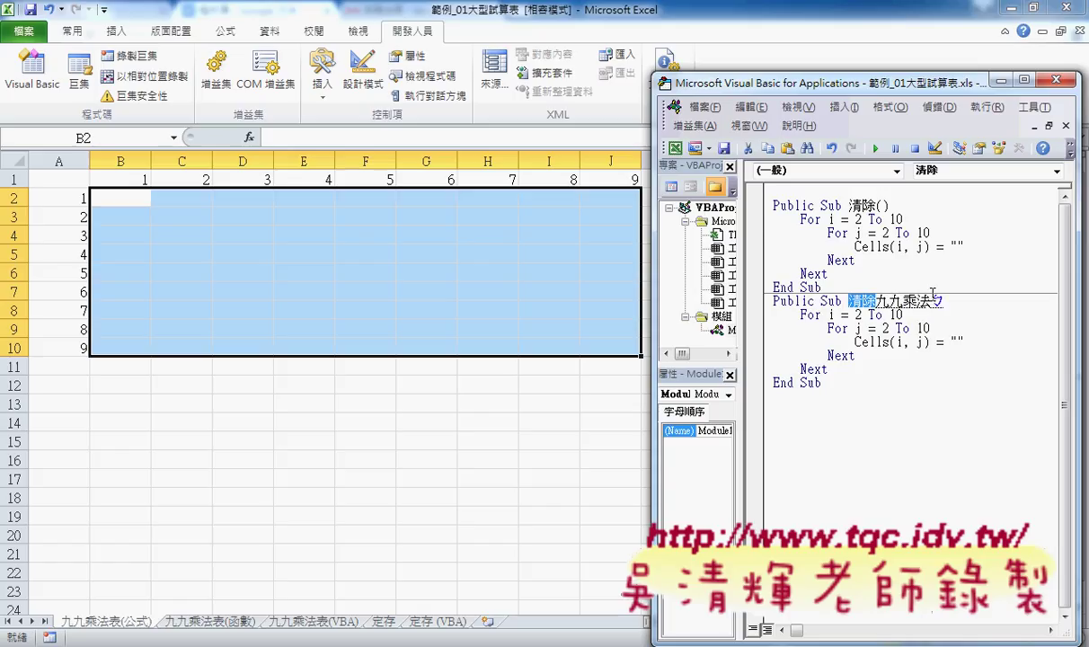
pyautogui.write('ㄧㄠ表')
pyautogui.press('Return')
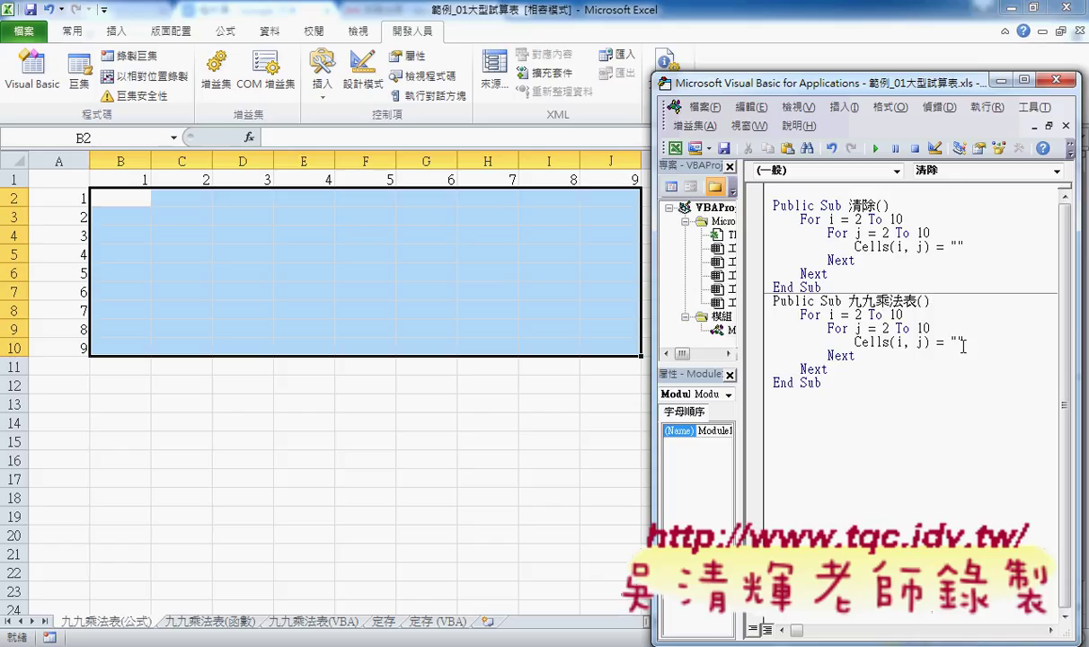
pyautogui.doubleClick(956, 342)
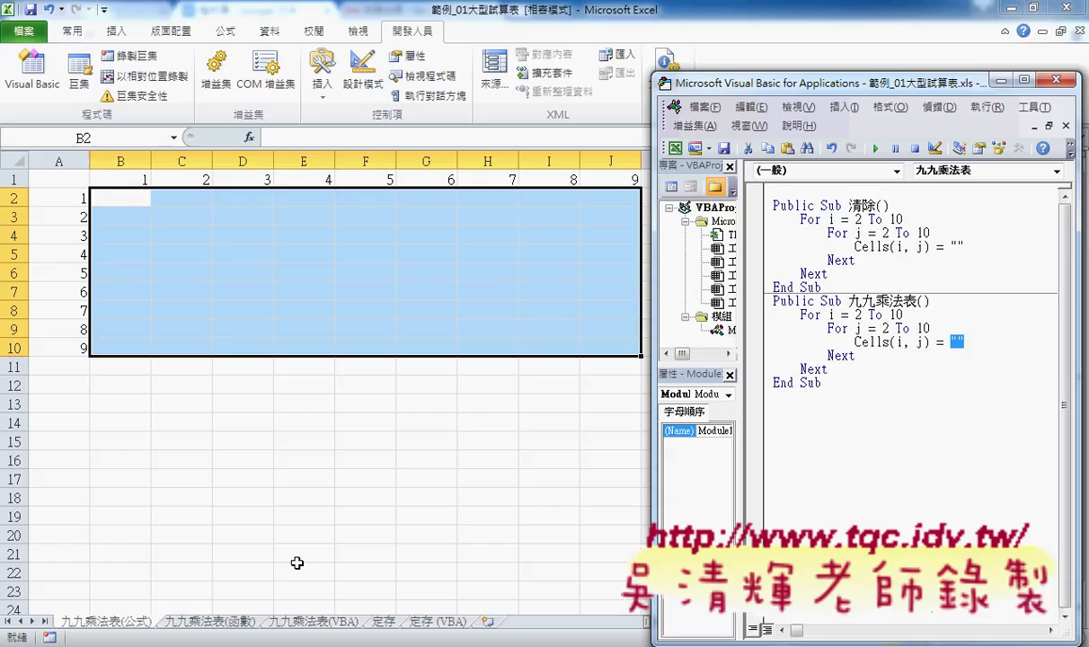
# Scroll the 程式碼 notes to the 公式 section and select the formula =B$1&"X"&$A2&"="&B$1*$A2.
pyautogui.click(231, 576)
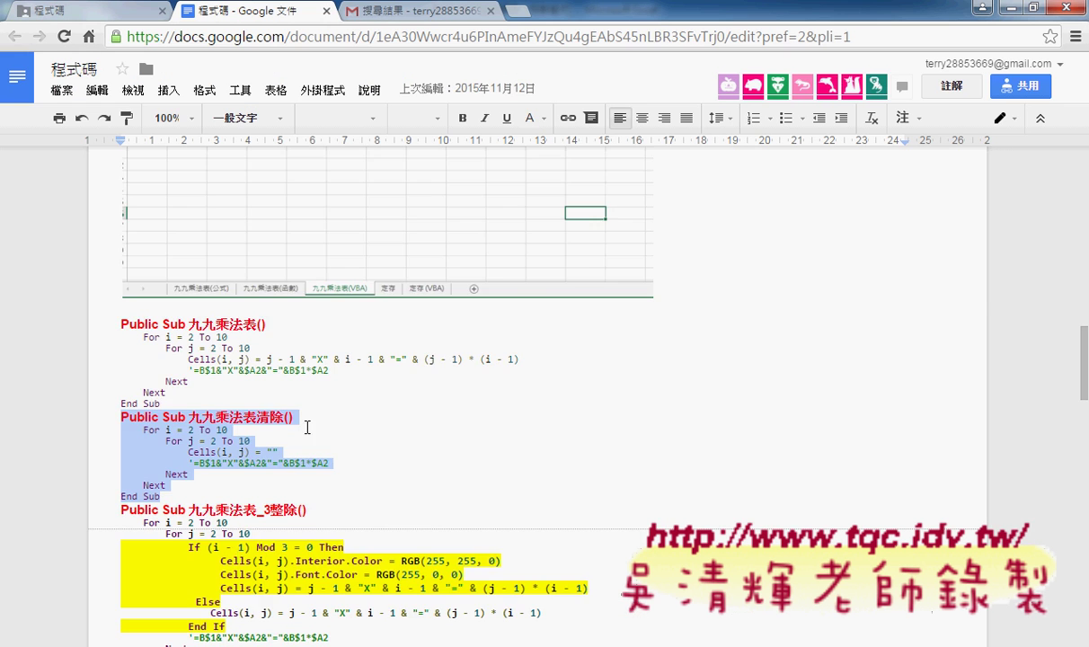
pyautogui.scroll(5, 307, 428)
pyautogui.scroll(5, 310, 414)
pyautogui.scroll(5, 312, 418)
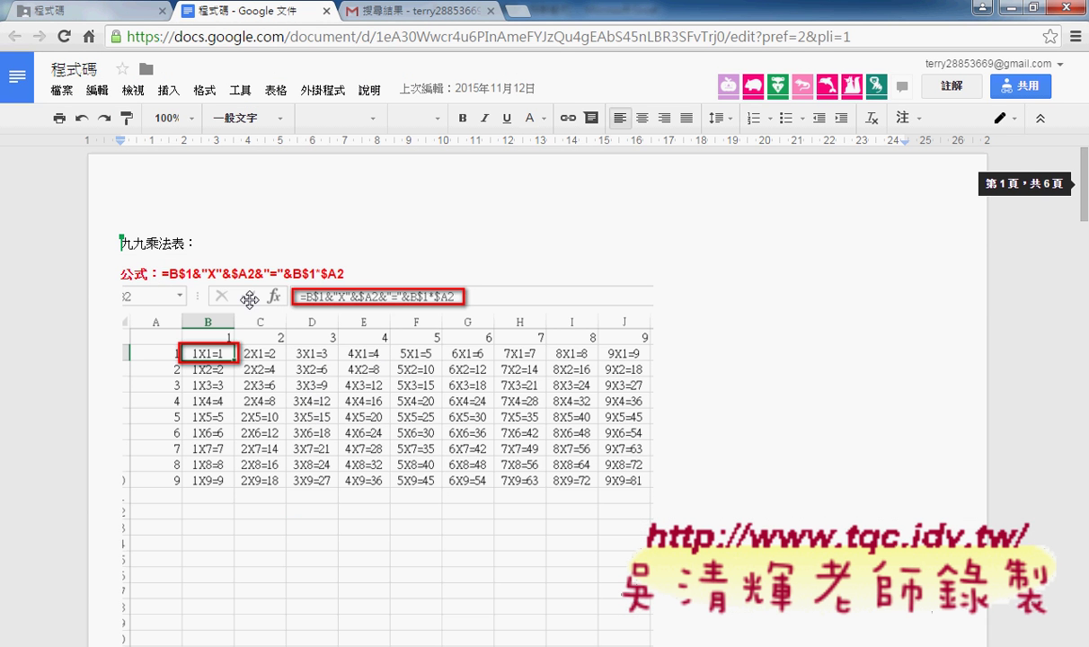
pyautogui.moveTo(167, 273); pyautogui.dragTo(354, 273)
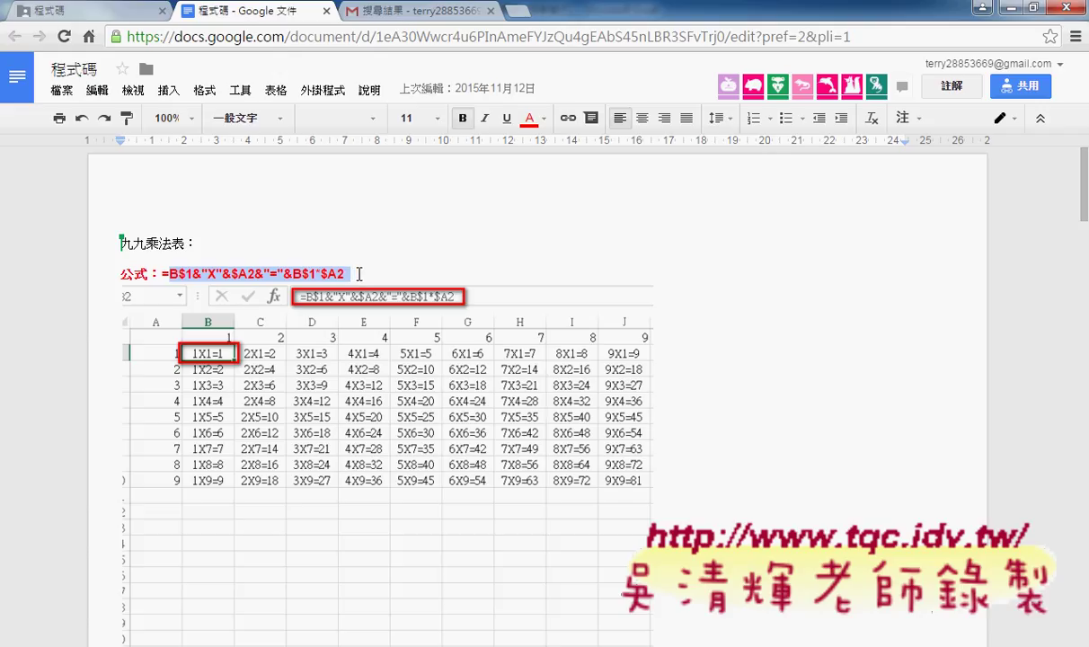
# Widen the VBA code pane beside the project tree.
pyautogui.click(1012, 13)
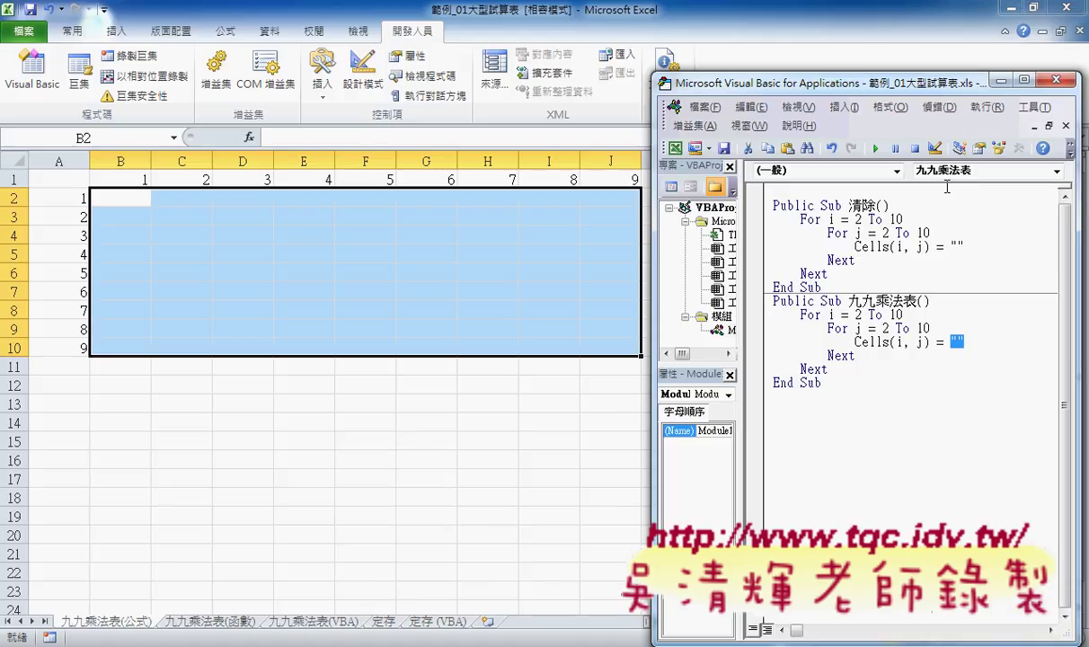
pyautogui.moveTo(651, 284); pyautogui.dragTo(612, 284)
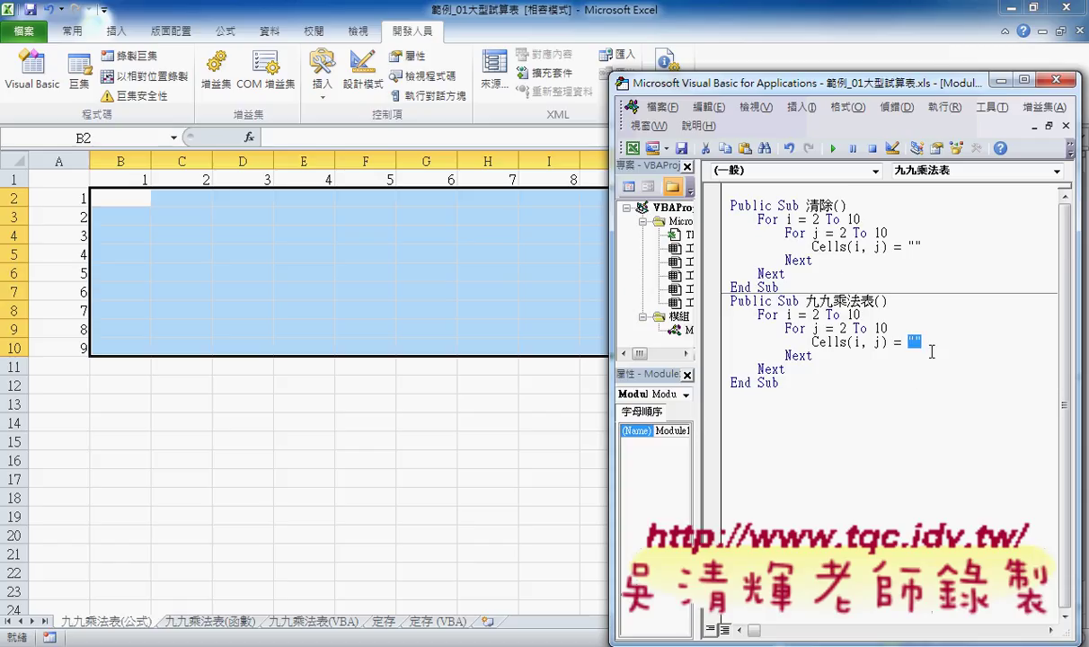
pyautogui.moveTo(698, 334); pyautogui.dragTo(642, 333)
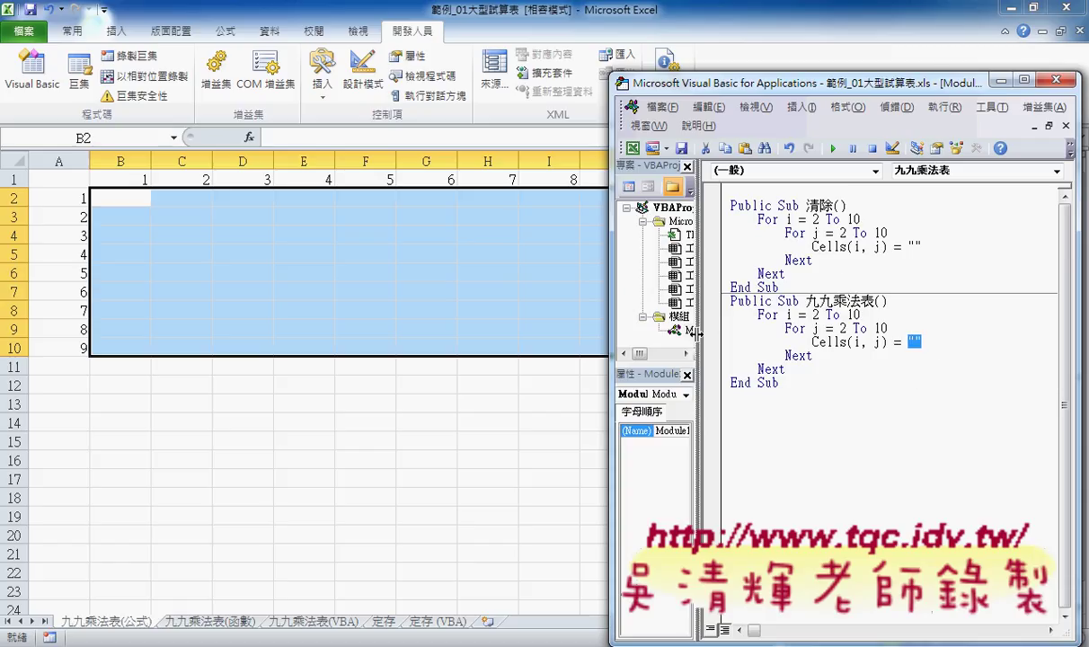
pyautogui.click(872, 342)
# Replace the empty string on the Cells line with j-1.
pyautogui.doubleClick(861, 341)
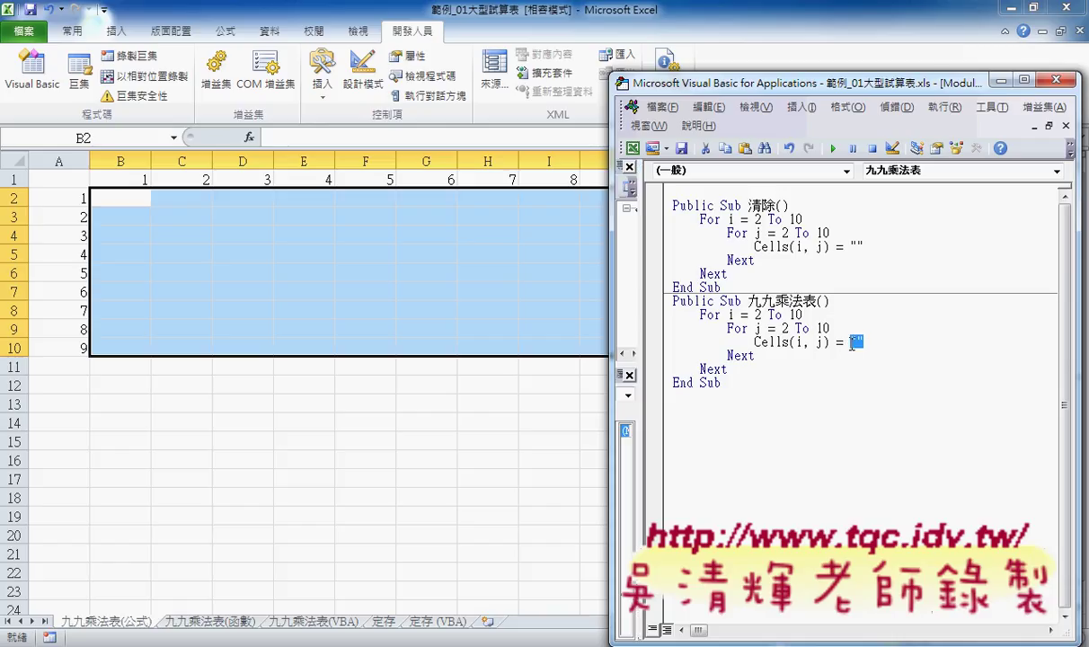
pyautogui.press('Delete')
pyautogui.write('i')
pyautogui.press('BackSpace')
pyautogui.write('j')
pyautogui.doubleClick(785, 328)
pyautogui.click(902, 346)
pyautogui.write('-1')
# Append & "X" & i-1 & "=" & after j-1.
pyautogui.click(929, 333)
pyautogui.write('& ')
pyautogui.write('"X')
pyautogui.write('" &')
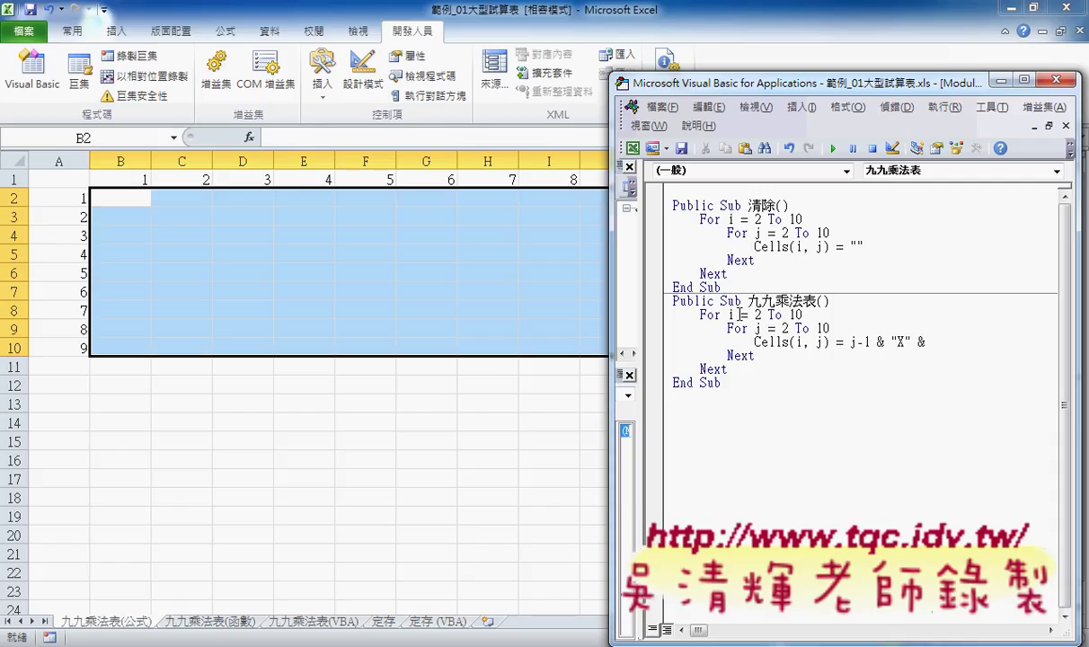
pyautogui.write('i')
pyautogui.write('-1')
pyautogui.write('& ')
pyautogui.write('"')
pyautogui.write('=')
pyautogui.write('"')
pyautogui.write(' &')
# End the Cells line with (j-1)*(i-1) and let VBA reformat it.
pyautogui.moveTo(610, 217); pyautogui.dragTo(438, 218)
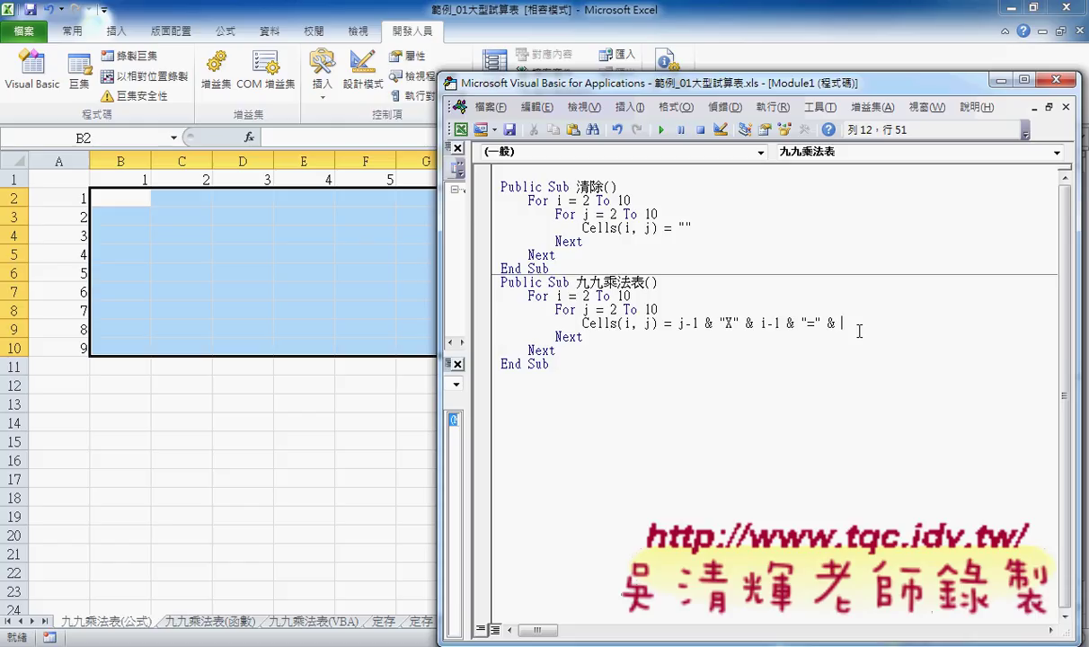
pyautogui.write('j-1')
pyautogui.press('Left')
pyautogui.press('Left')
pyautogui.press('Left')
pyautogui.write('(')
pyautogui.press('Right')
pyautogui.press('Right')
pyautogui.press('Right')
pyautogui.write(')*')
pyautogui.write('(')
pyautogui.write('i-')
pyautogui.write('1')
pyautogui.write(')')
pyautogui.click(820, 466)
pyautogui.click(706, 323)
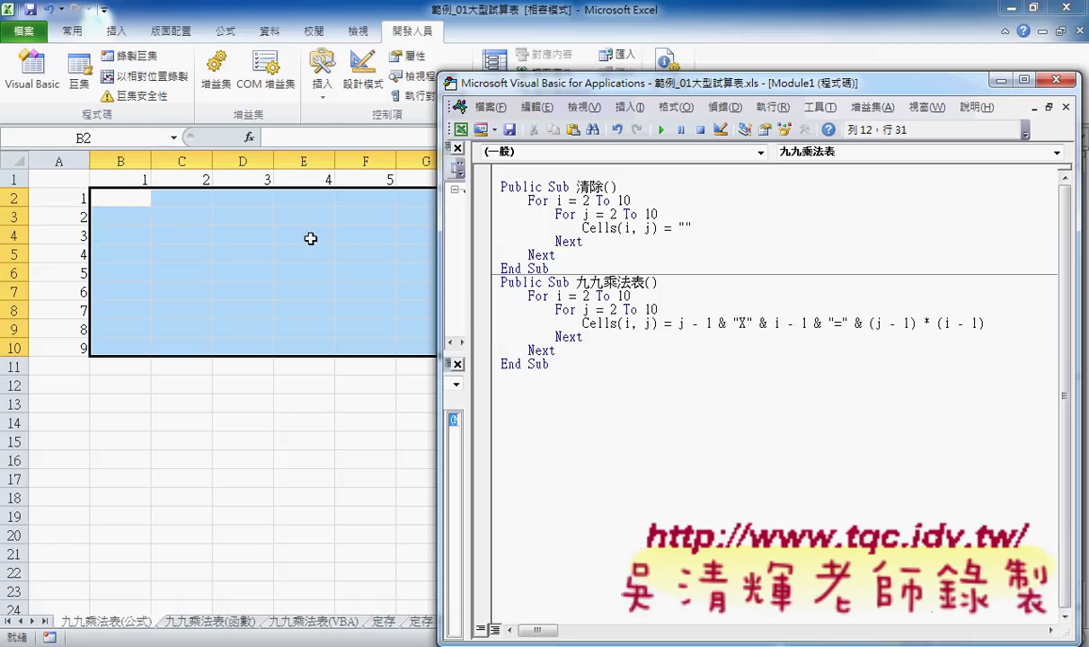
# Narrow the editor window and select the j - 1 part of the expression.
pyautogui.moveTo(440, 249)
pyautogui.mouseDown()
pyautogui.moveTo(660, 253)
pyautogui.moveTo(510, 257)
pyautogui.mouseUp()
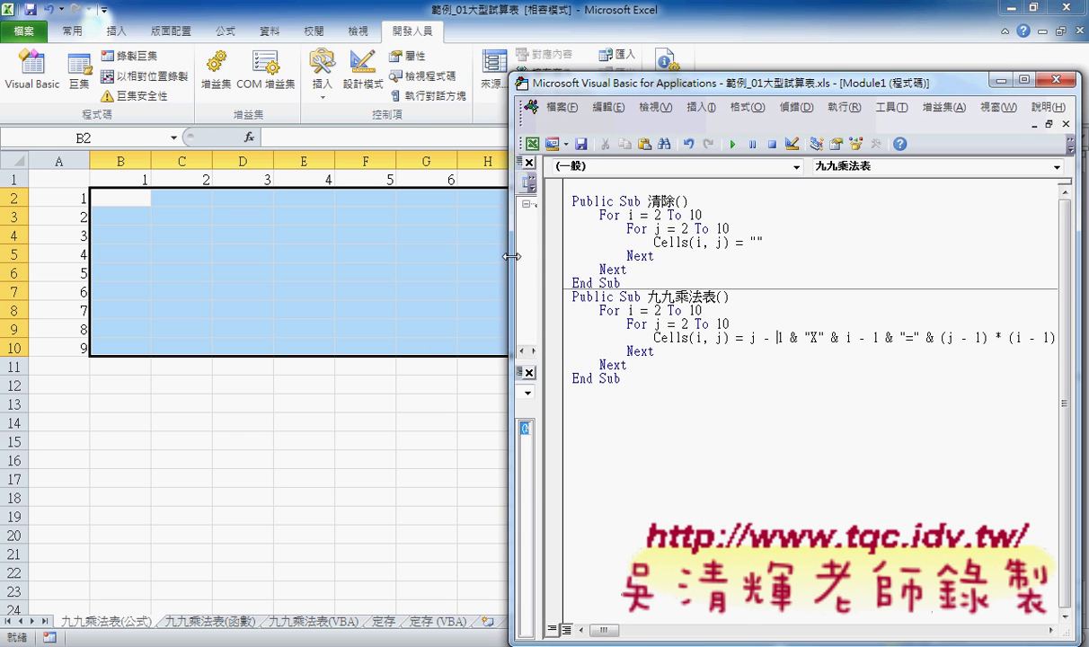
pyautogui.moveTo(744, 337); pyautogui.dragTo(787, 338)
pyautogui.click(810, 338)
# Step through 九九乘法表 with F8 until cell B2 shows 1X1=1.
pyautogui.press('F8')
pyautogui.press('F8')
pyautogui.press('F8')
pyautogui.press('F8')
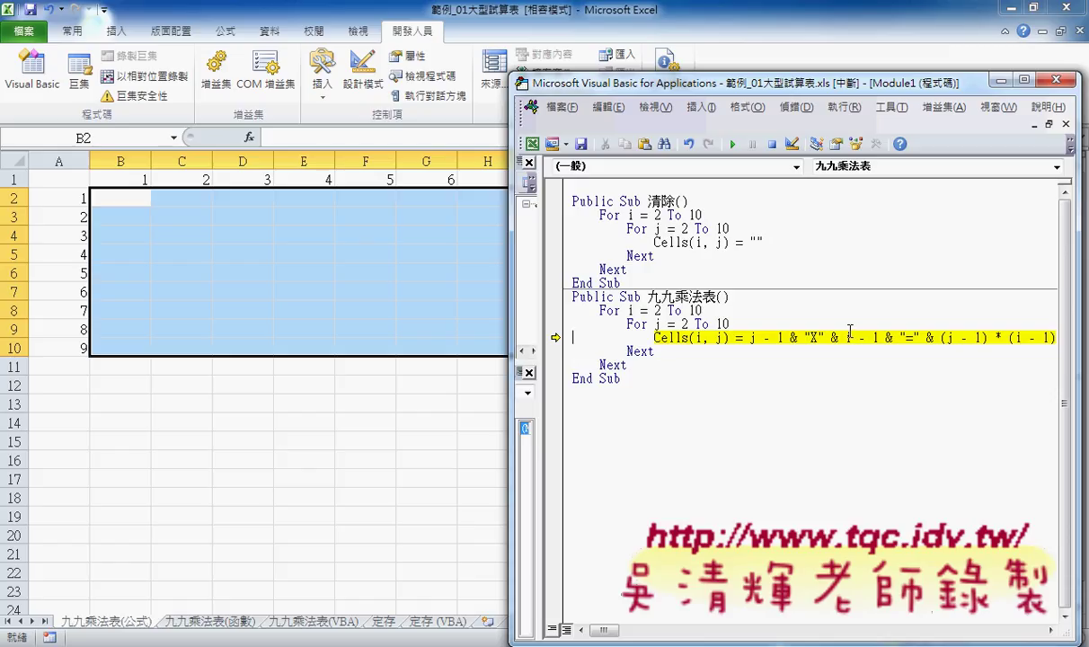
pyautogui.click(794, 107)
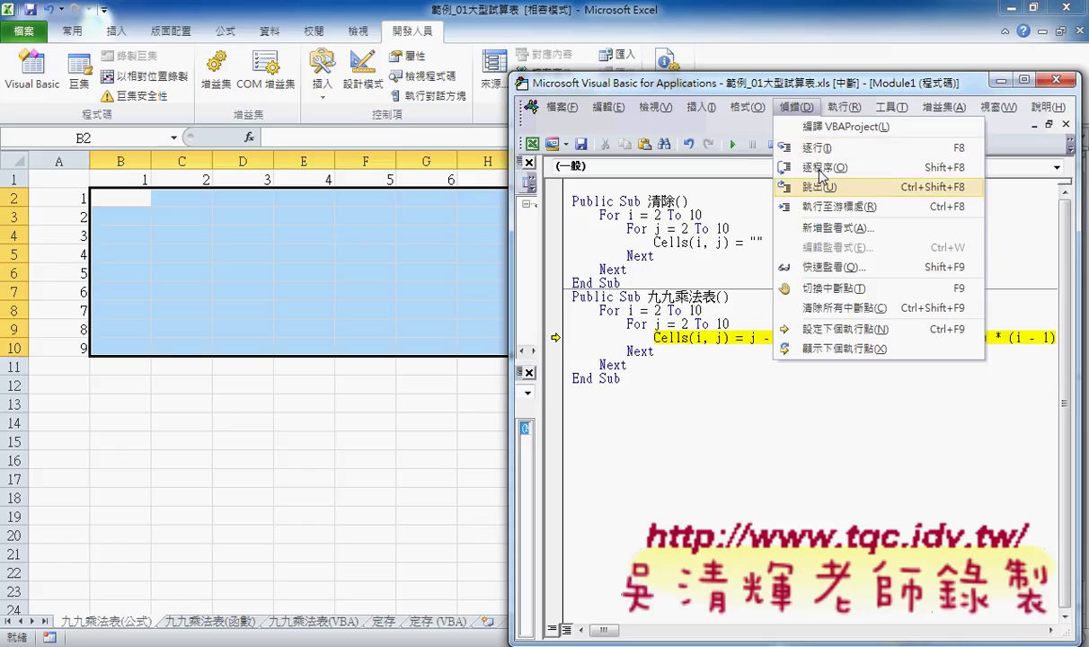
pyautogui.click(705, 337)
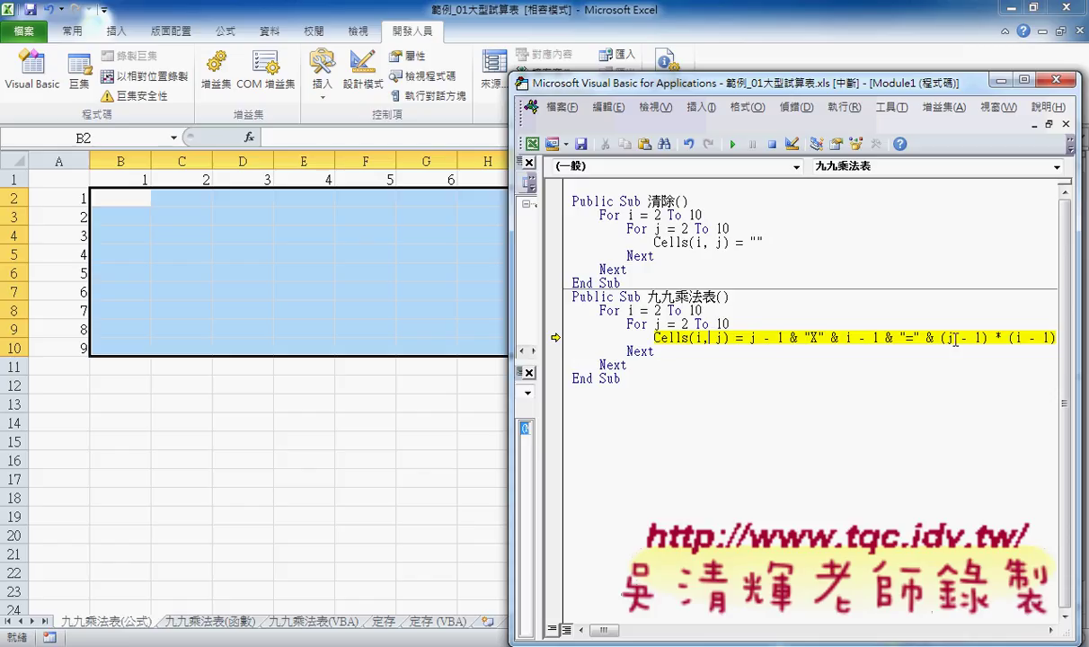
pyautogui.press('F8')
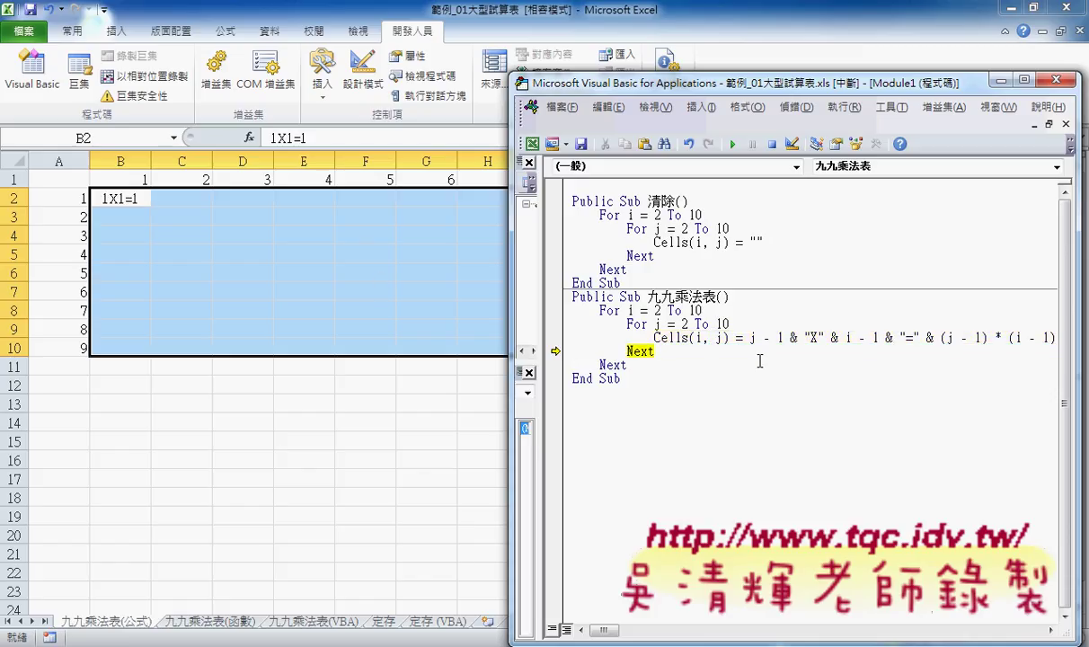
pyautogui.press('F8')
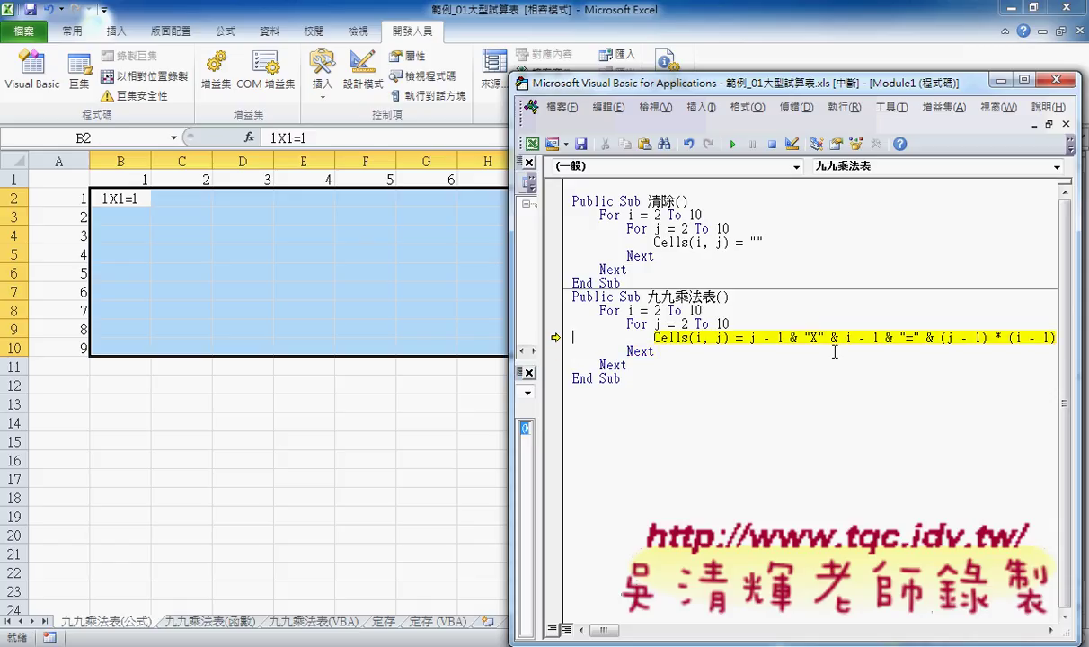